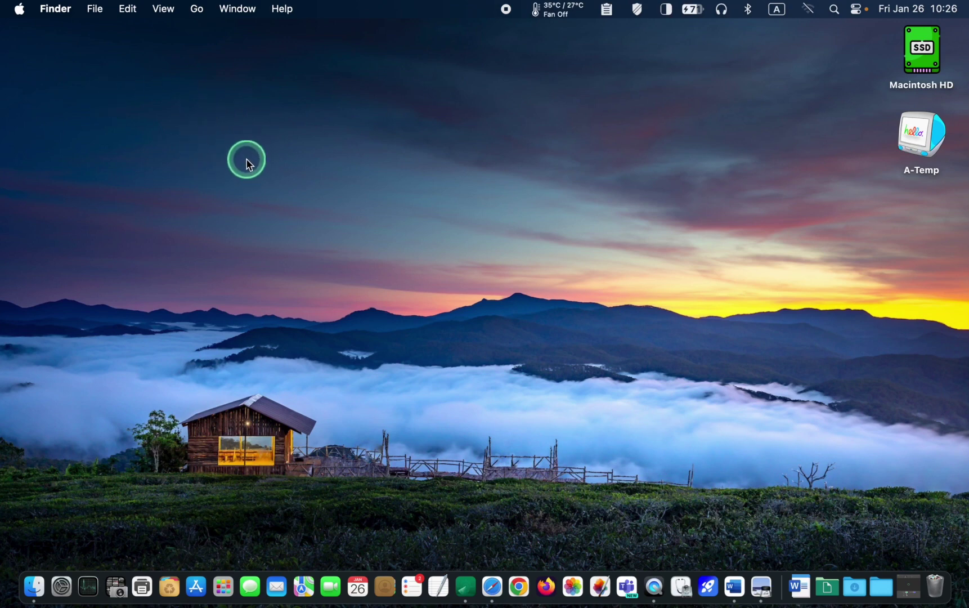
In Finder Settings' General tab, enable External disks on the desktop
{"action": "left_click", "coordinate": [56, 9]}
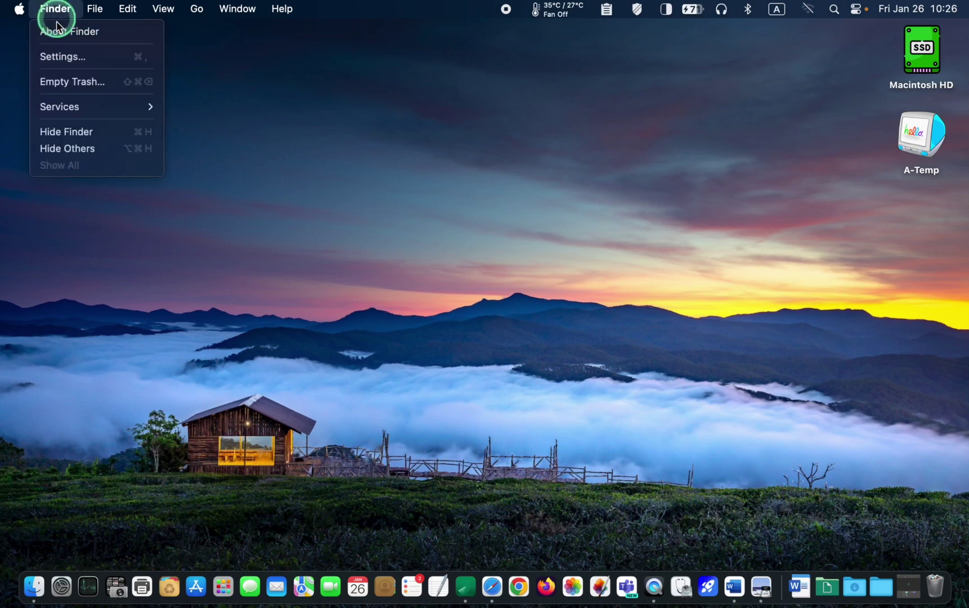
{"action": "left_click", "coordinate": [61, 58]}
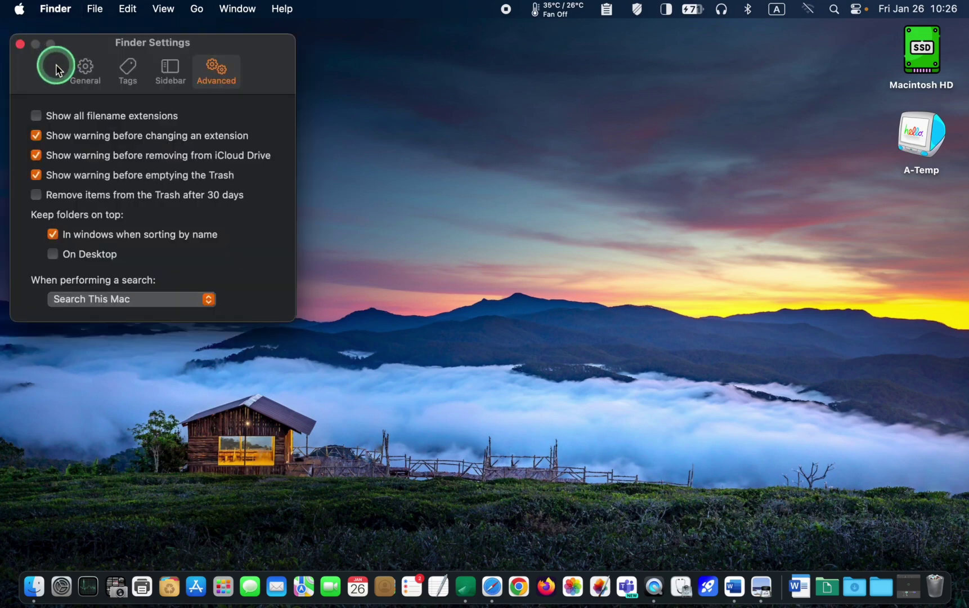
{"action": "left_click", "coordinate": [85, 69]}
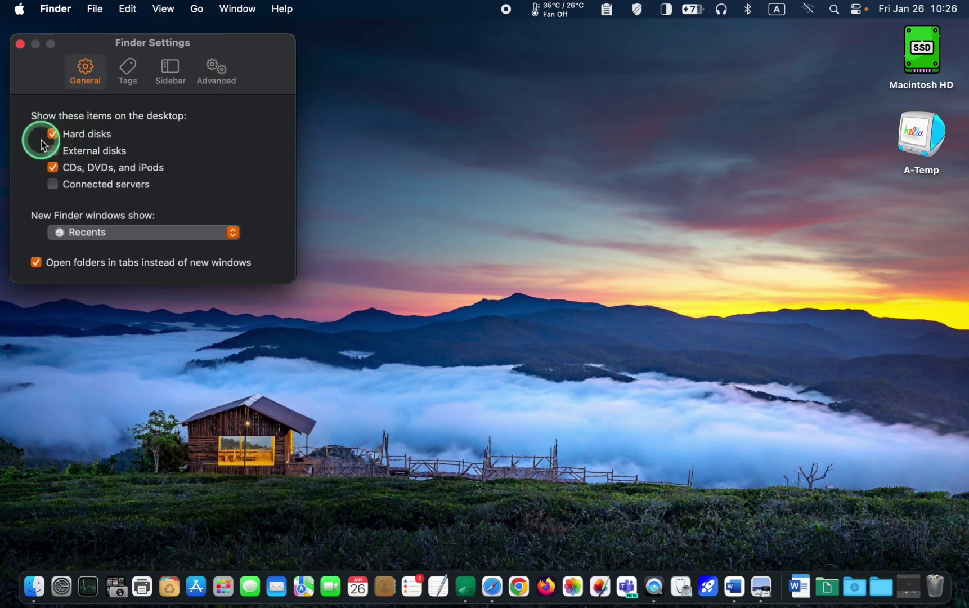
{"action": "left_click", "coordinate": [53, 150]}
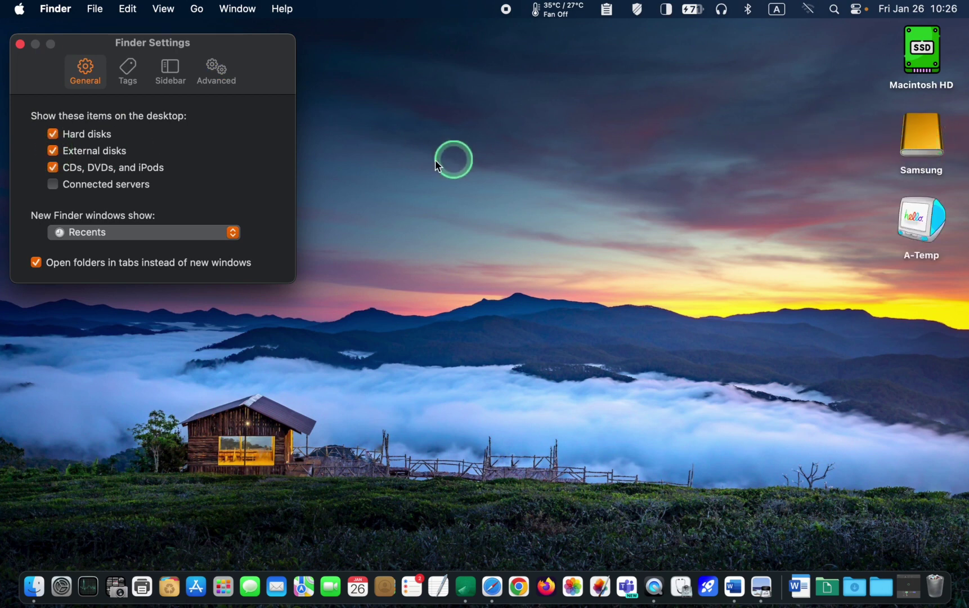
{"action": "left_click", "coordinate": [53, 151]}
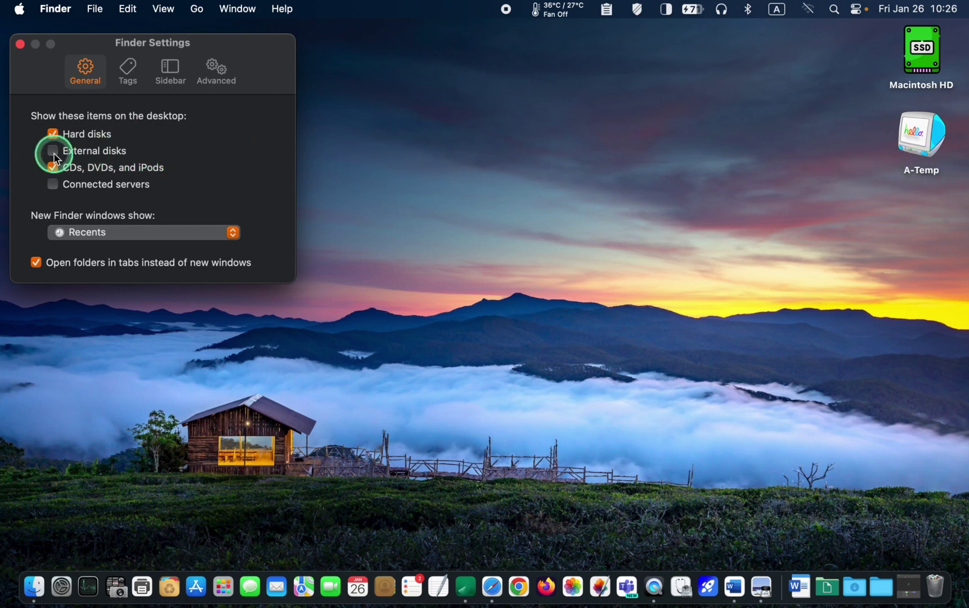
{"action": "left_click", "coordinate": [53, 150]}
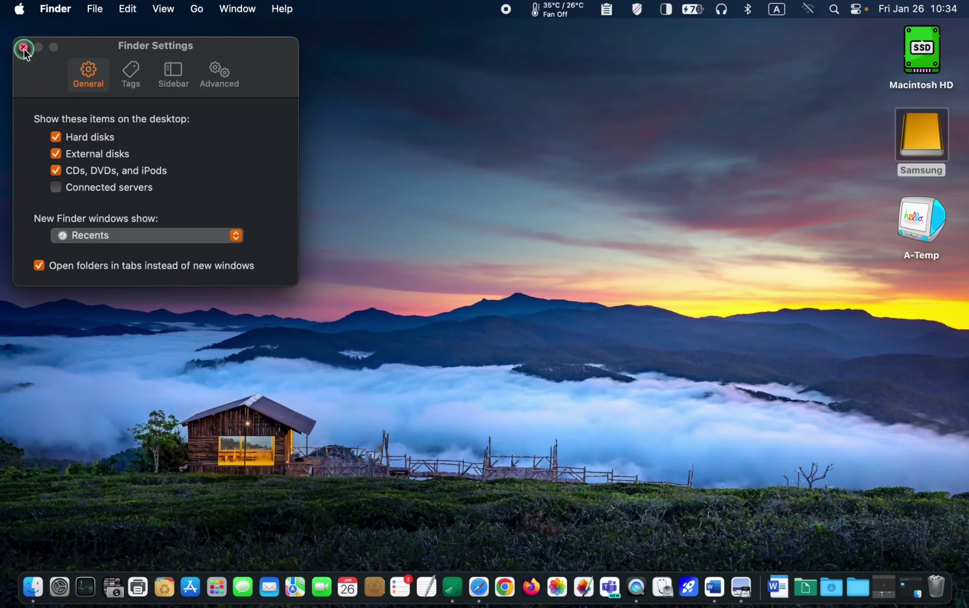
Close Finder Settings and drag Family Photos from the Samsung drive's window onto the desktop
{"action": "left_click", "coordinate": [24, 48]}
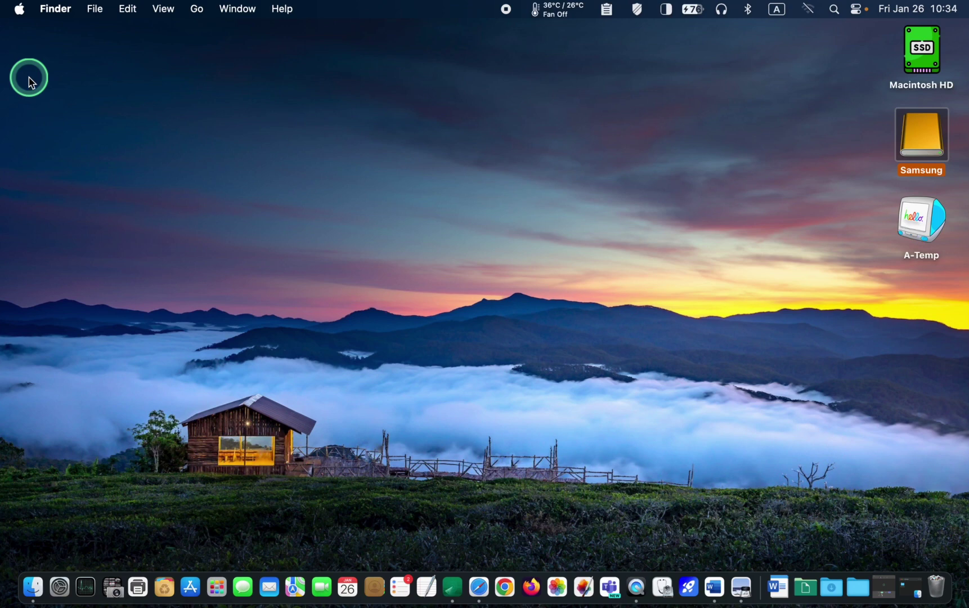
{"action": "double_click", "coordinate": [914, 145]}
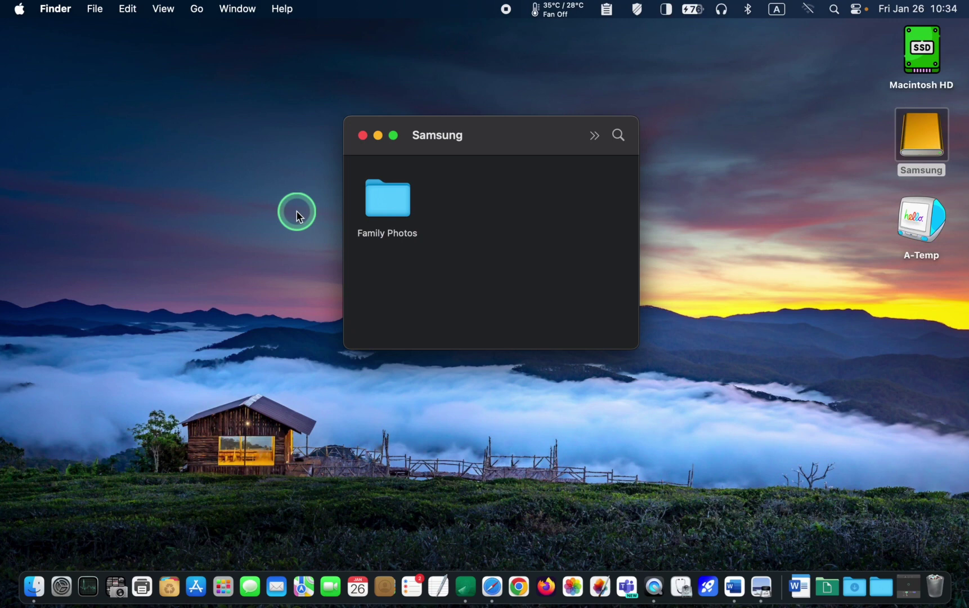
{"action": "left_click_drag", "start_coordinate": [389, 200], "coordinate": [932, 315]}
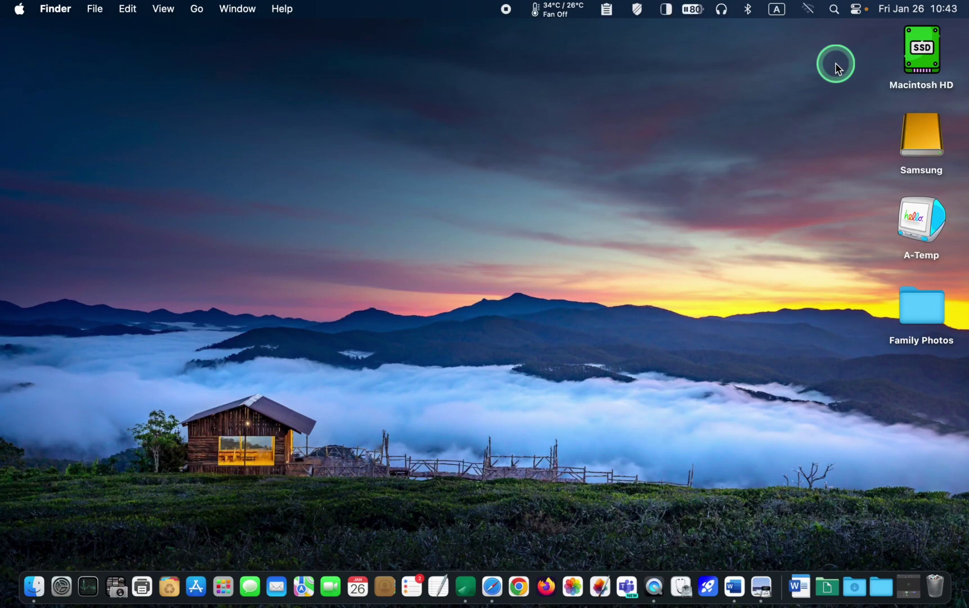
Launch Disk Utility from a Spotlight search in the menu bar
{"action": "left_click", "coordinate": [835, 9]}
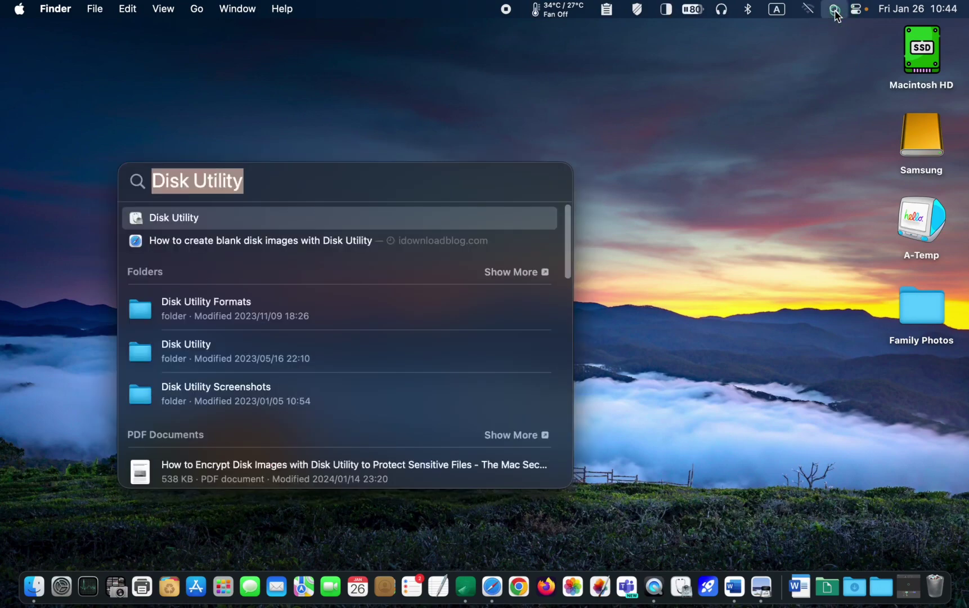
{"action": "left_click", "coordinate": [836, 13]}
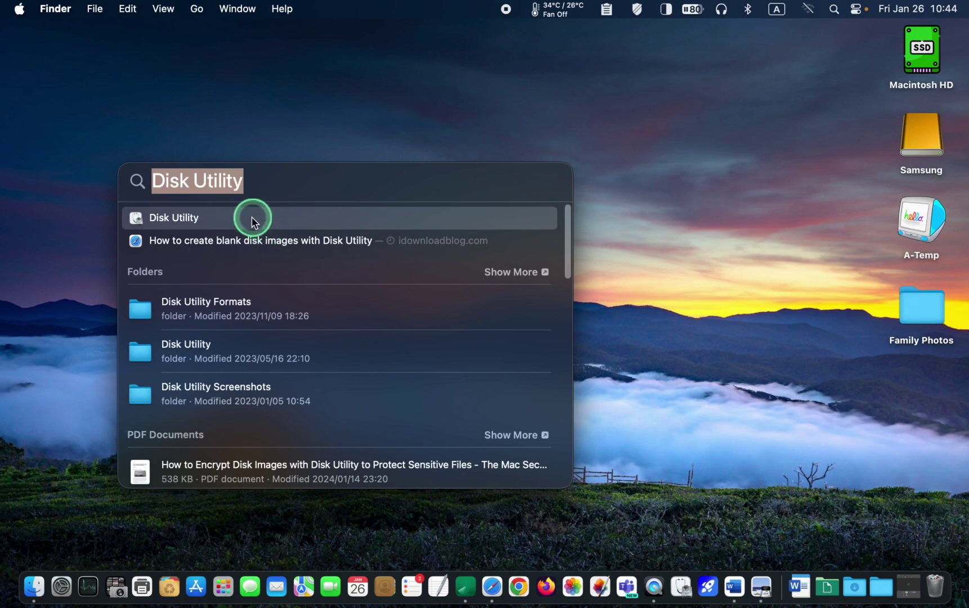
{"action": "left_click", "coordinate": [152, 220]}
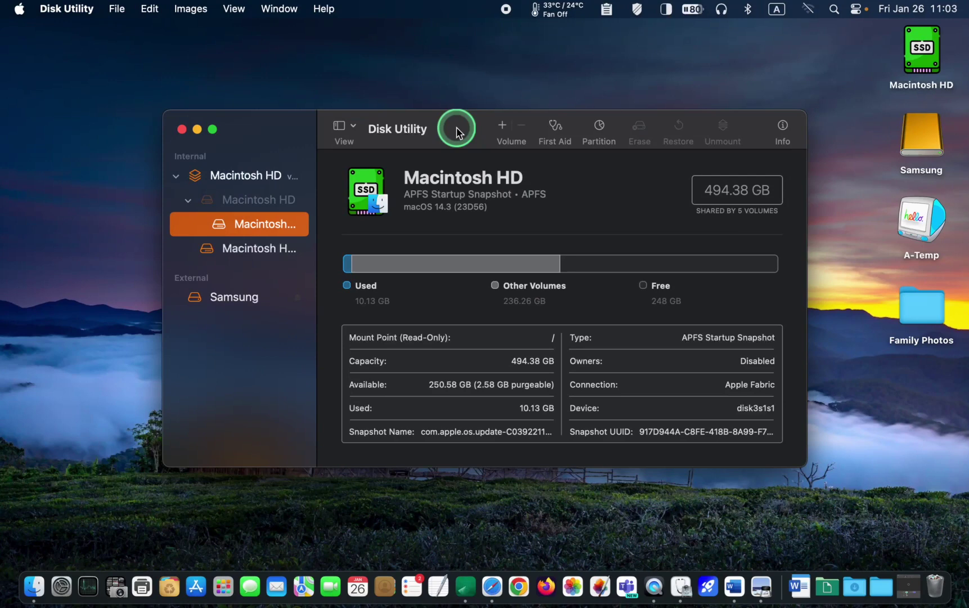
Switch the sidebar to Show All Devices and select the Samsung PSSD T7 Media disk
{"action": "left_click", "coordinate": [350, 129]}
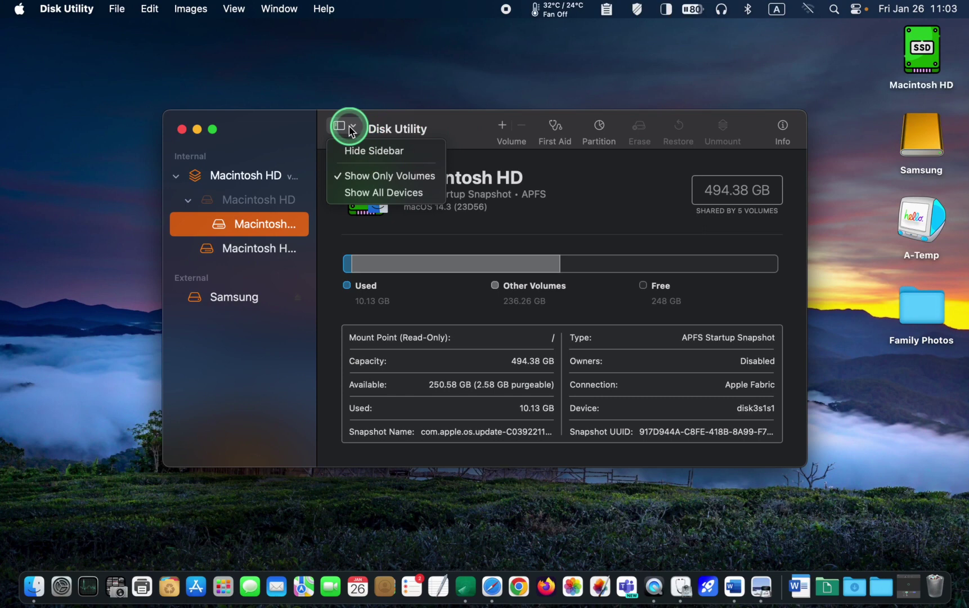
{"action": "left_click", "coordinate": [416, 194]}
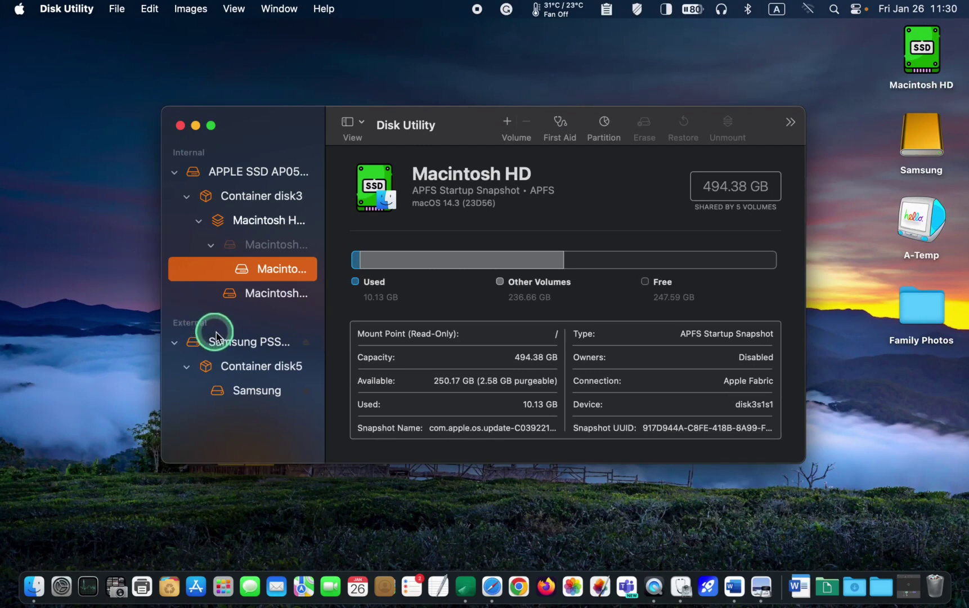
{"action": "left_click", "coordinate": [231, 347]}
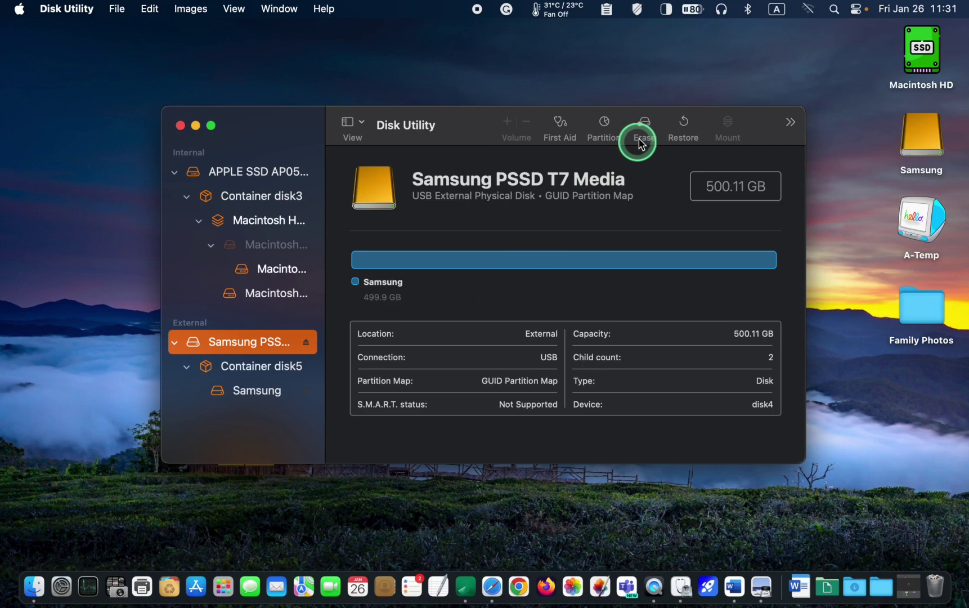
Start erasing the Samsung disk and paste 'Protected SSD' as its new name
{"action": "left_click", "coordinate": [643, 121]}
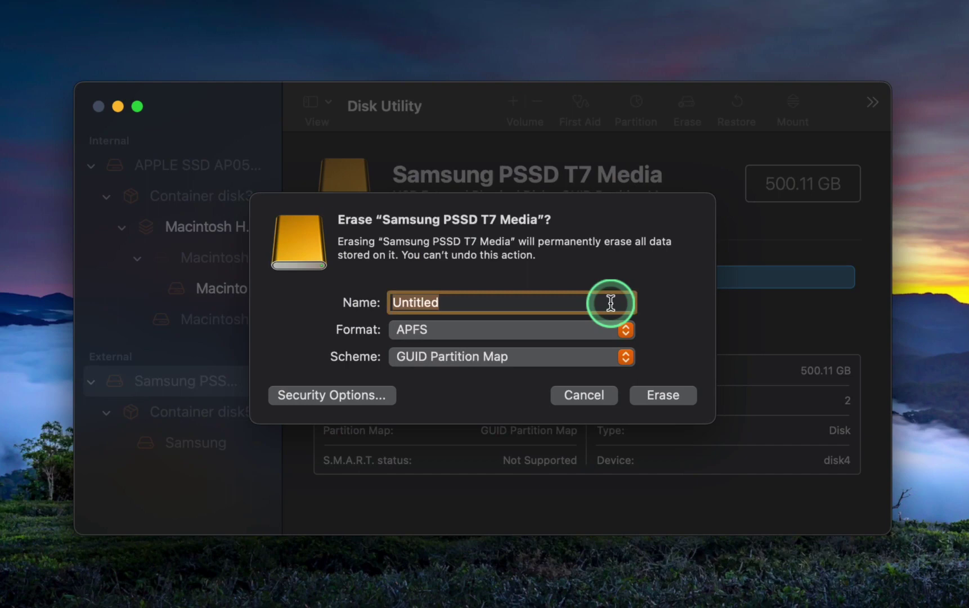
{"action": "type", "text": "Protected SSD"}
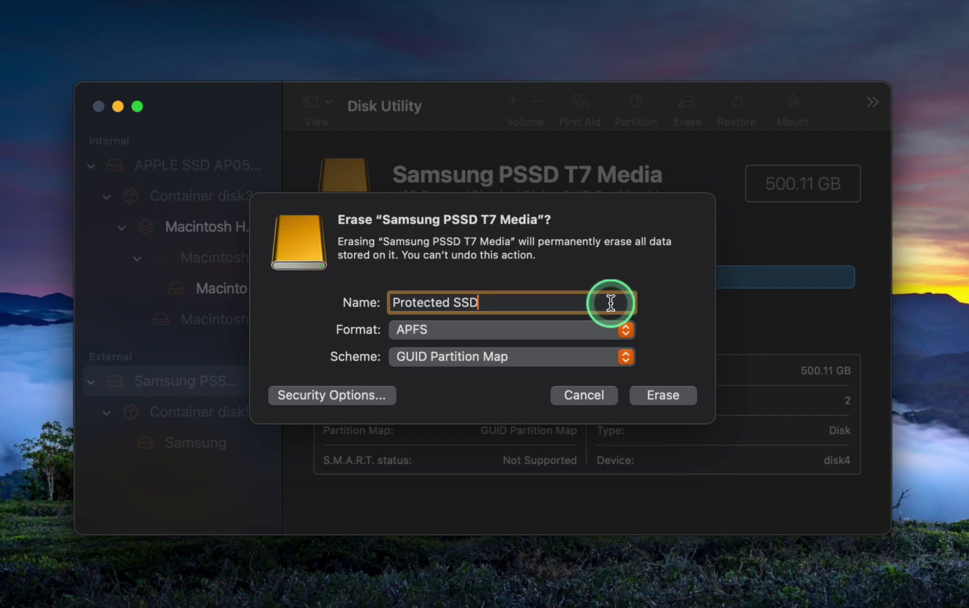
Open the Format pop-up in the Erase sheet to view the available formats
{"action": "left_click", "coordinate": [625, 333]}
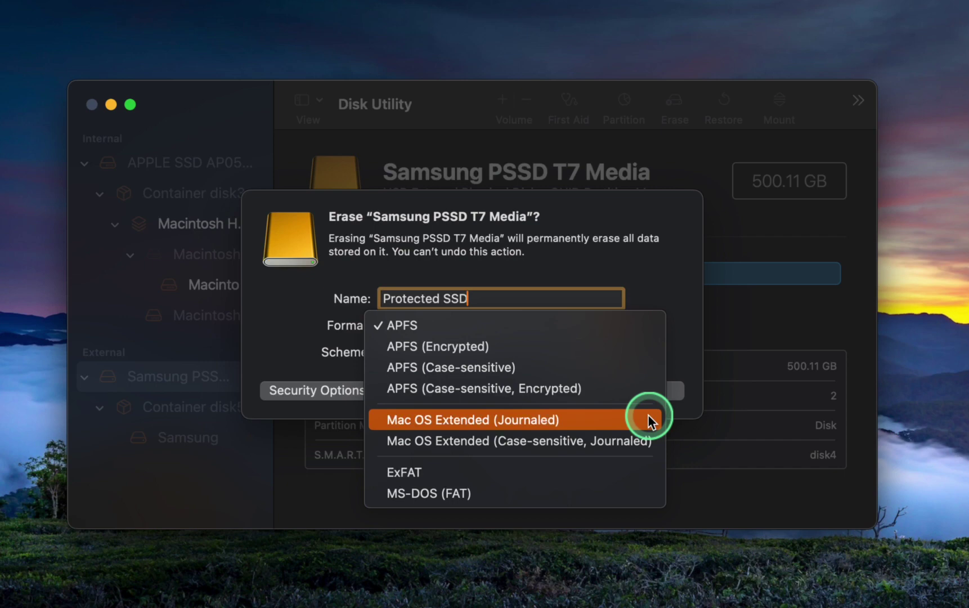
Choose APFS (Encrypted), then enter the drive password and type it again to verify
{"action": "left_click", "coordinate": [641, 346]}
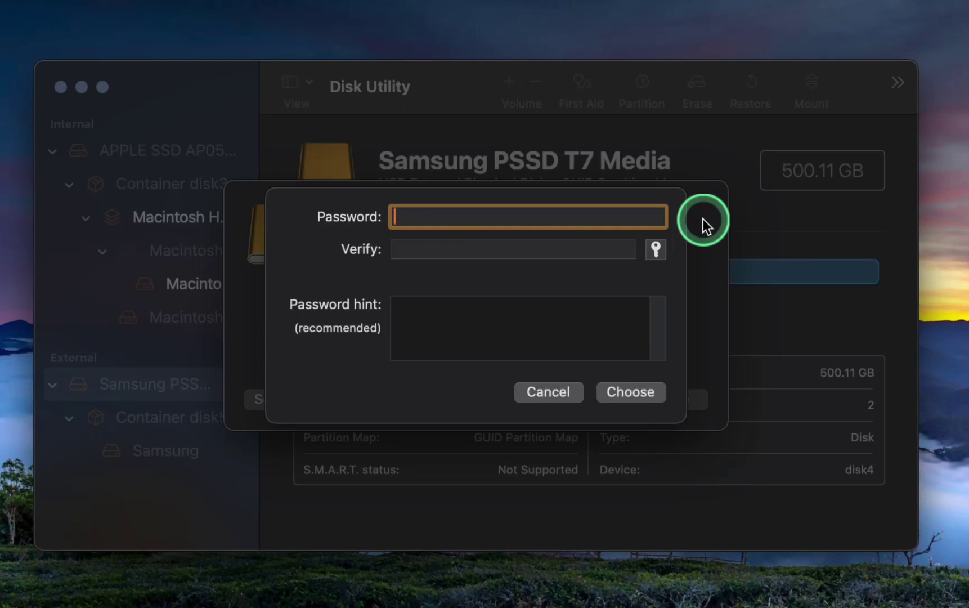
{"action": "type", "text": "••••"}
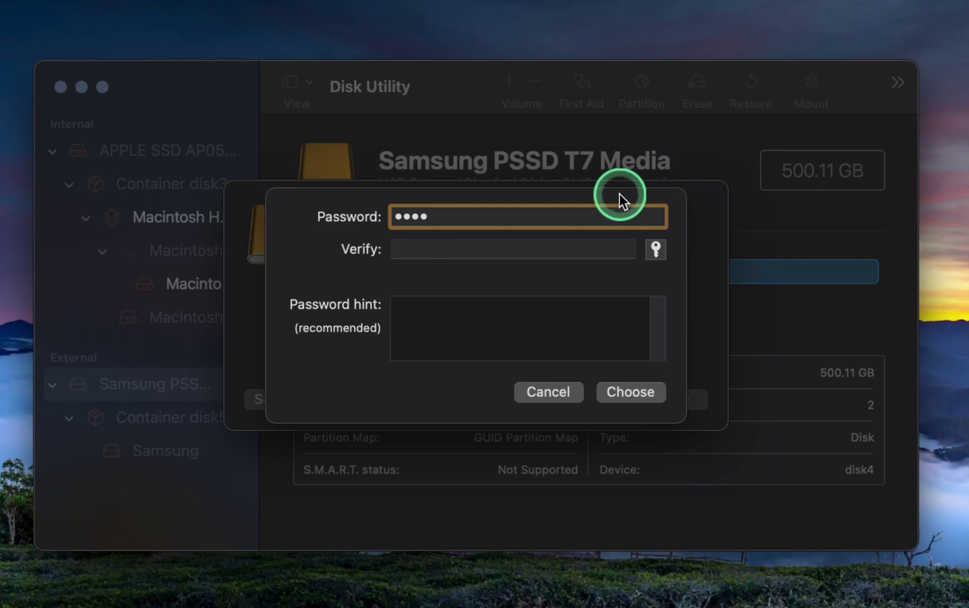
{"action": "left_click", "coordinate": [460, 245]}
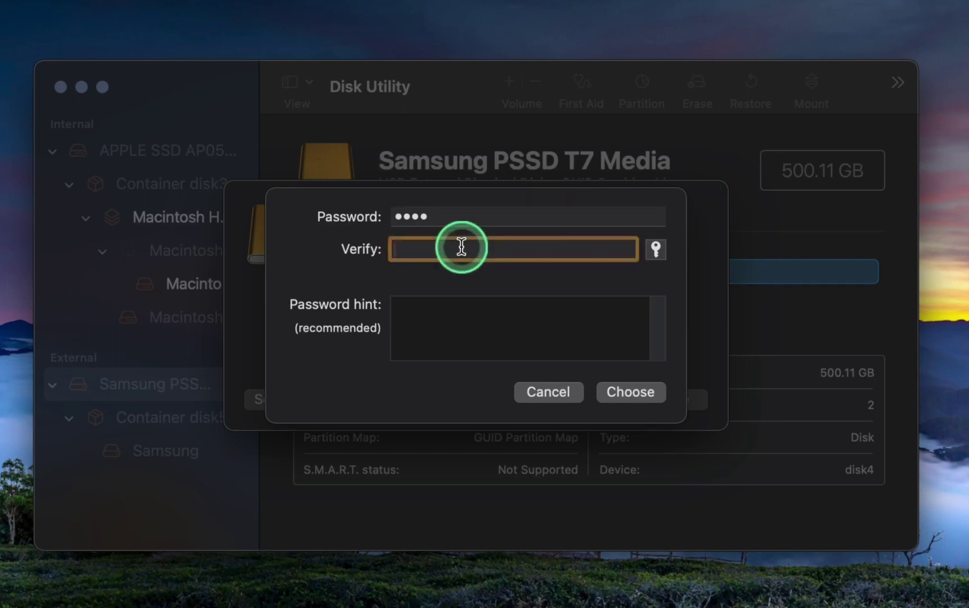
{"action": "type", "text": "••••"}
Review Password Assistant's suggested password twice, then close it with both password fields filled
{"action": "left_click", "coordinate": [655, 248]}
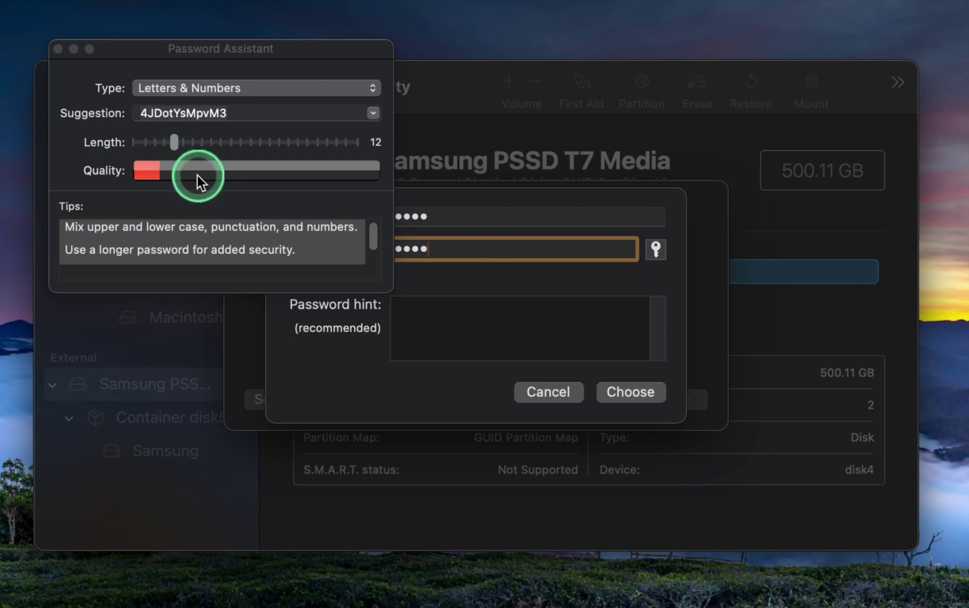
{"action": "mouse_move", "coordinate": [197, 175]}
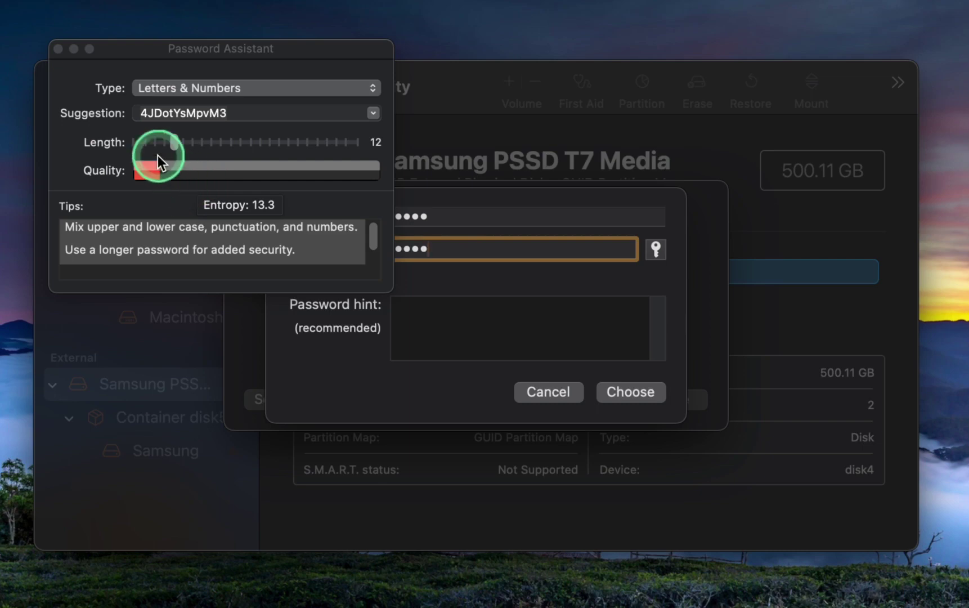
{"action": "left_click", "coordinate": [57, 49]}
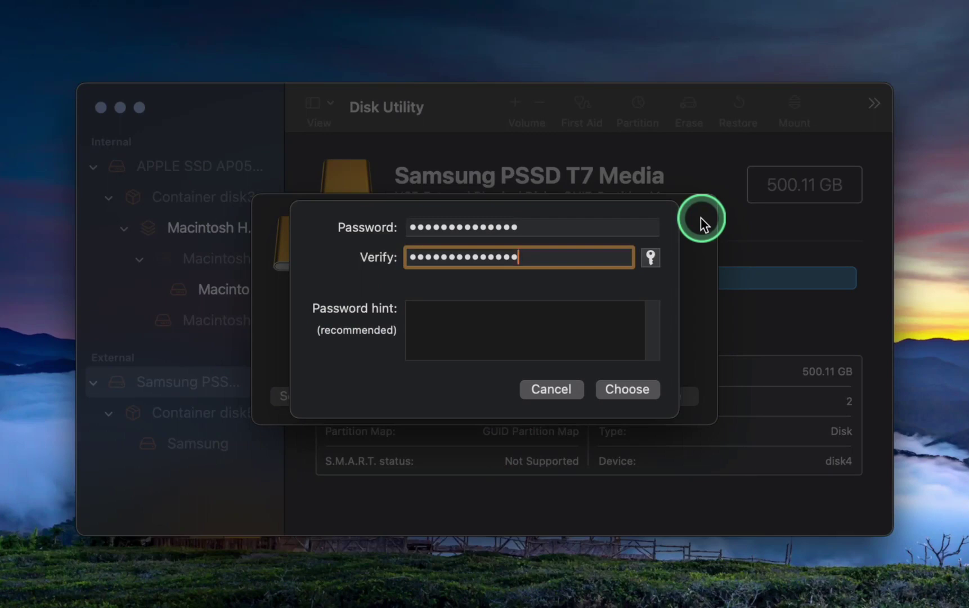
{"action": "left_click", "coordinate": [651, 256]}
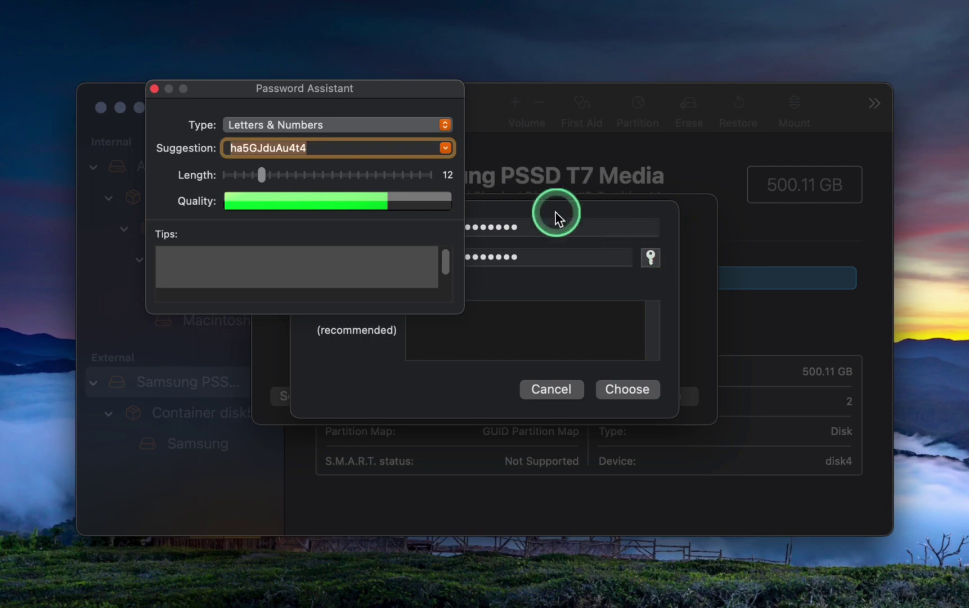
{"action": "left_click", "coordinate": [154, 88]}
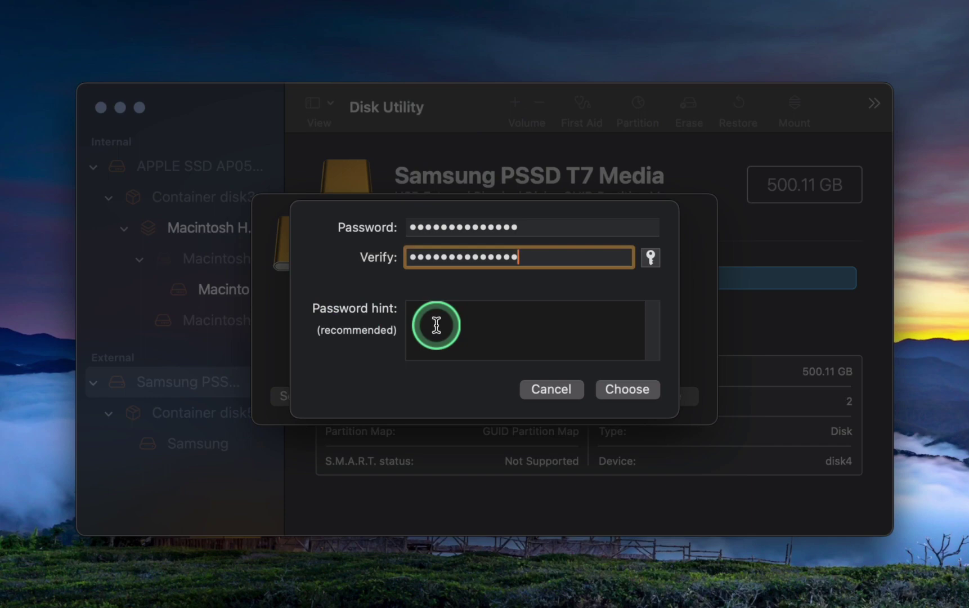
Confirm the password, keep GUID Partition Map as the scheme, and erase the Samsung drive
{"action": "left_click", "coordinate": [629, 389]}
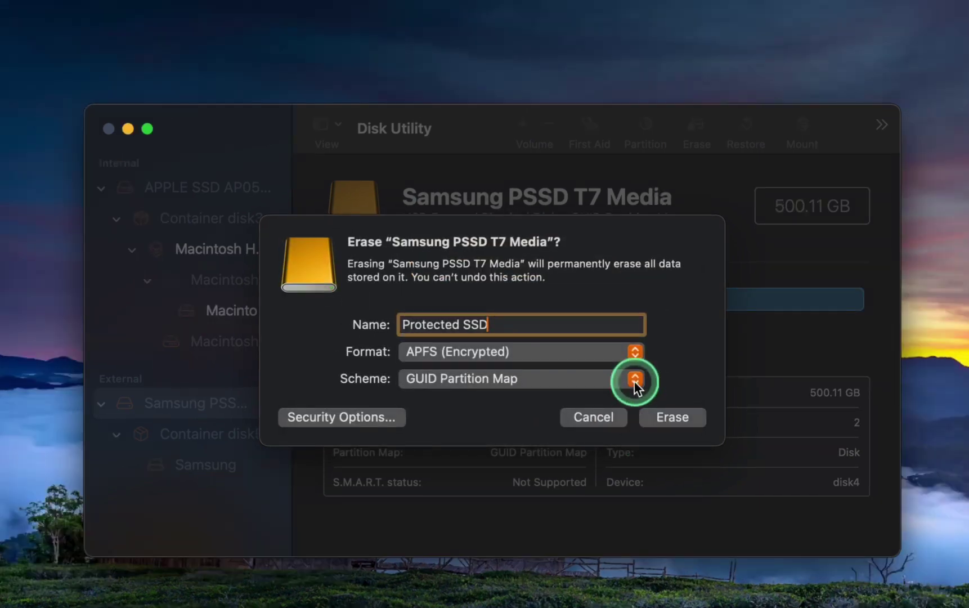
{"action": "left_click", "coordinate": [635, 382]}
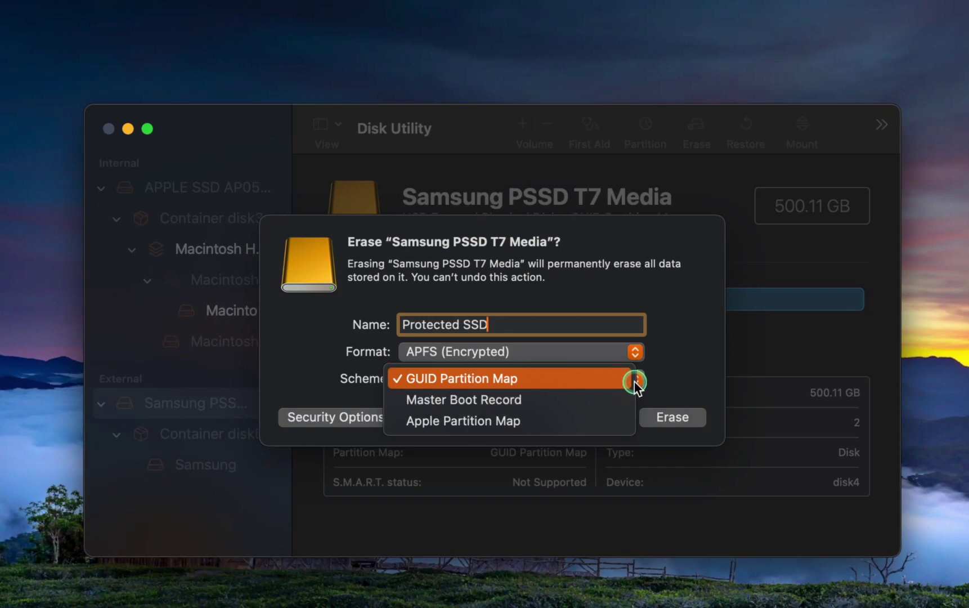
{"action": "left_click", "coordinate": [695, 366]}
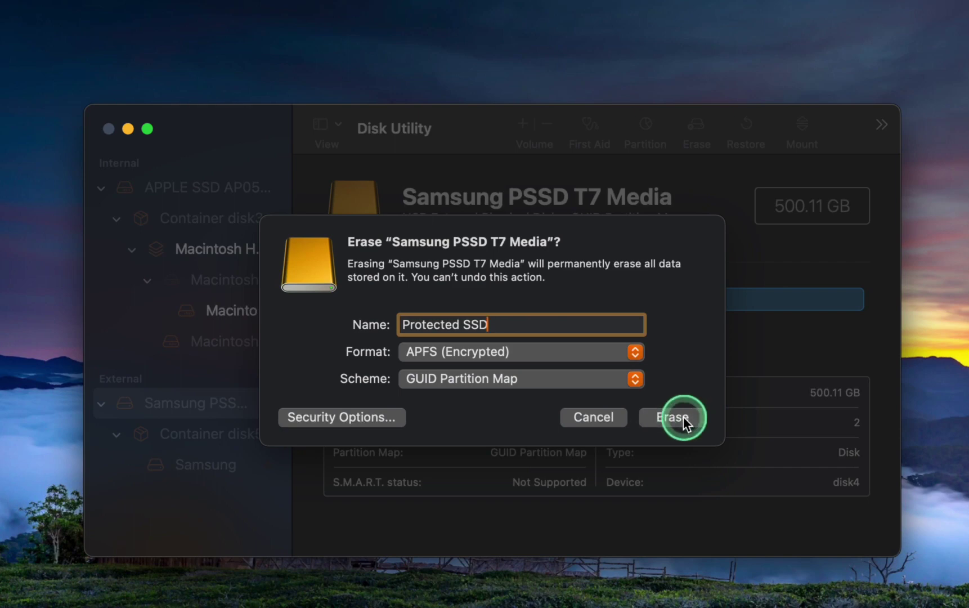
{"action": "left_click", "coordinate": [683, 416]}
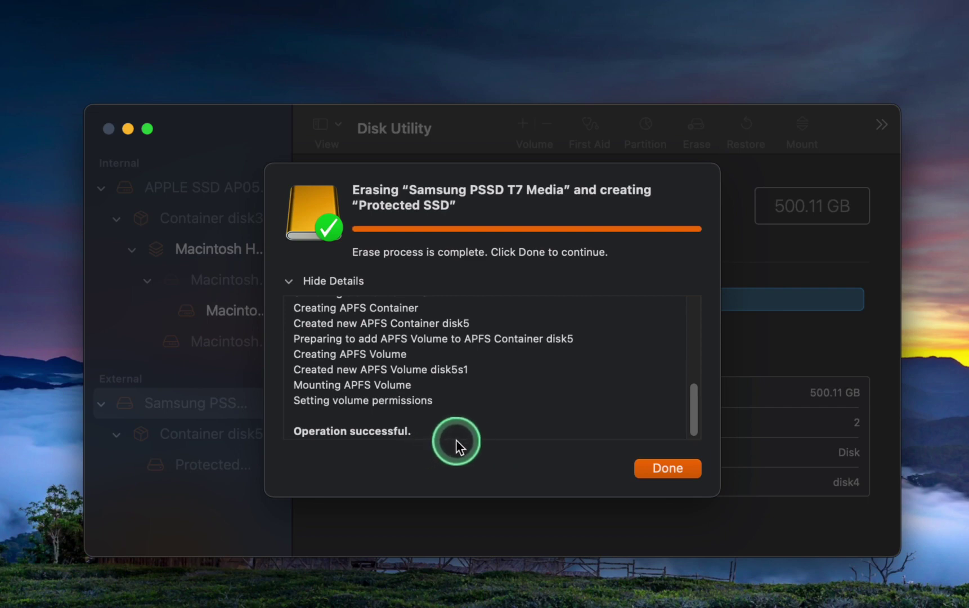
Dismiss the erase report, copy Family Photos into the Protected SSD window, then close it
{"action": "left_click", "coordinate": [657, 465]}
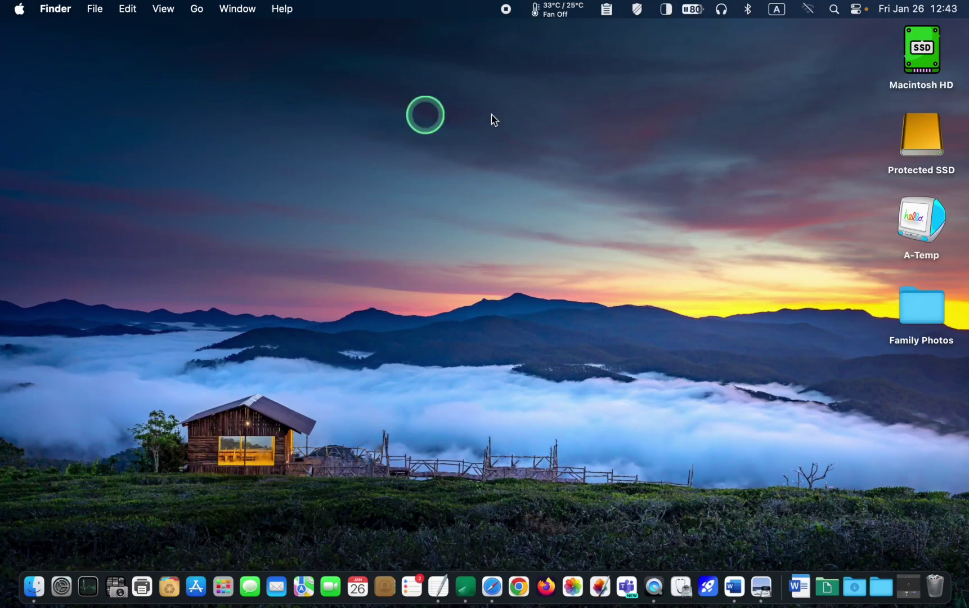
{"action": "left_click", "coordinate": [926, 141]}
{"action": "double_click", "coordinate": [927, 140]}
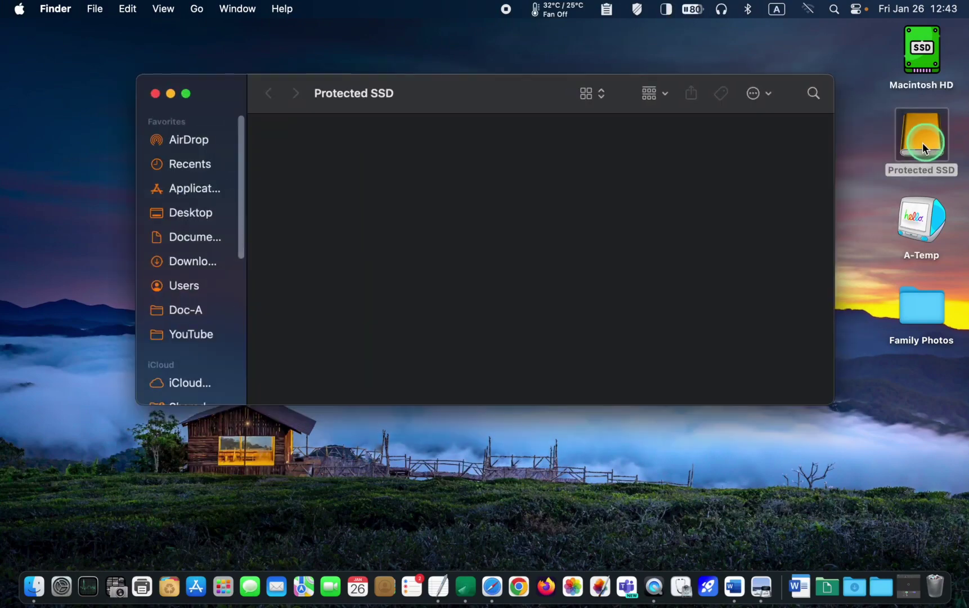
{"action": "left_click_drag", "start_coordinate": [923, 303], "coordinate": [407, 151]}
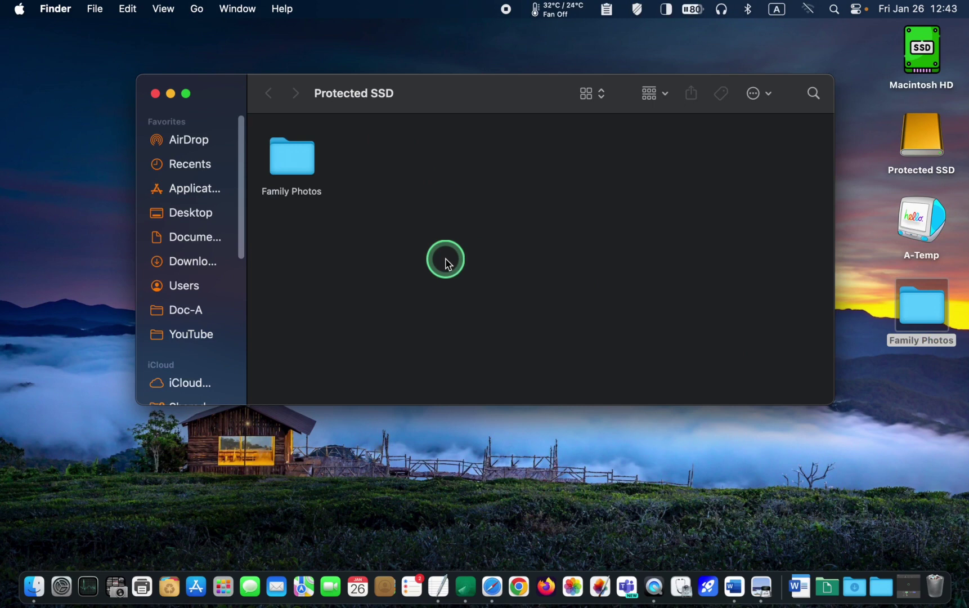
{"action": "left_click", "coordinate": [156, 95]}
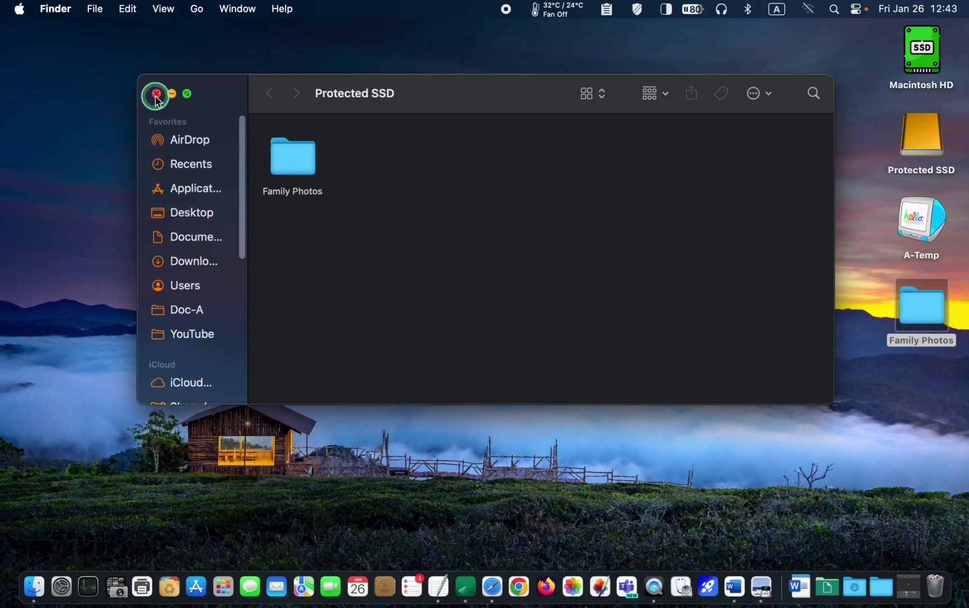
Eject the Protected SSD drive from the Finder desktop via its context menu
{"action": "left_click", "coordinate": [921, 141]}
{"action": "right_click", "coordinate": [921, 140]}
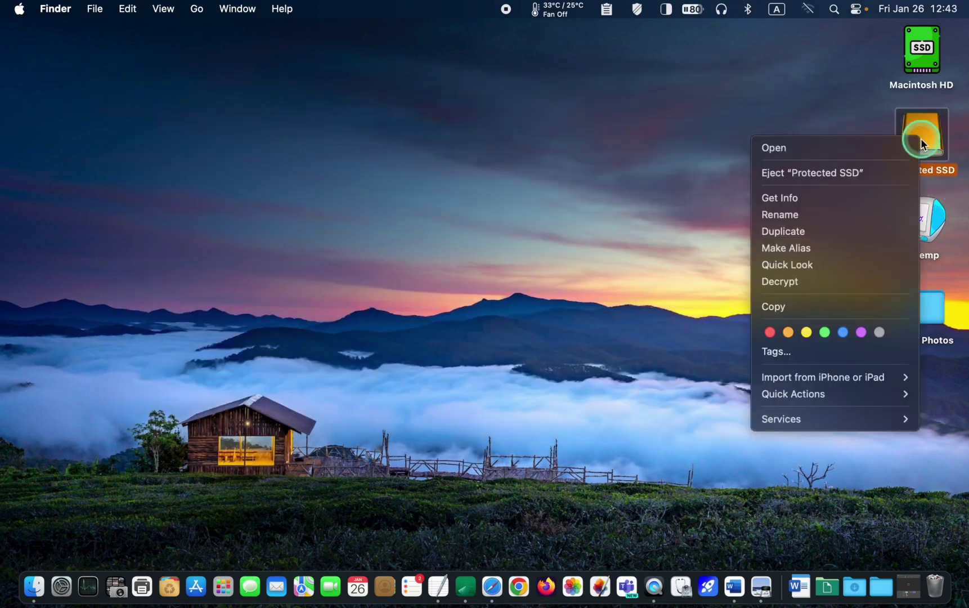
{"action": "left_click", "coordinate": [881, 173]}
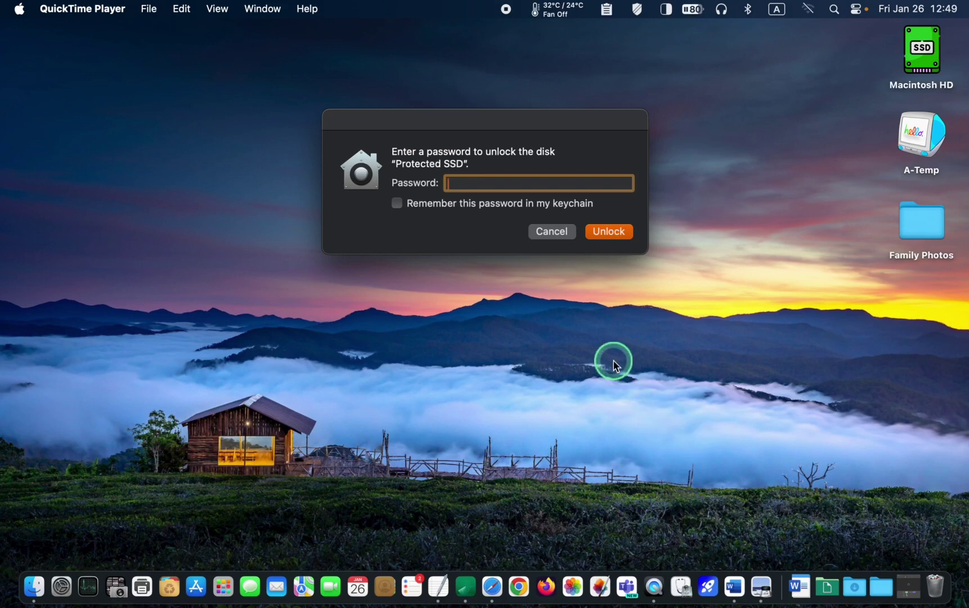
Paste the drive's password into the prompt and unlock Protected SSD
{"action": "key", "text": "super+v"}
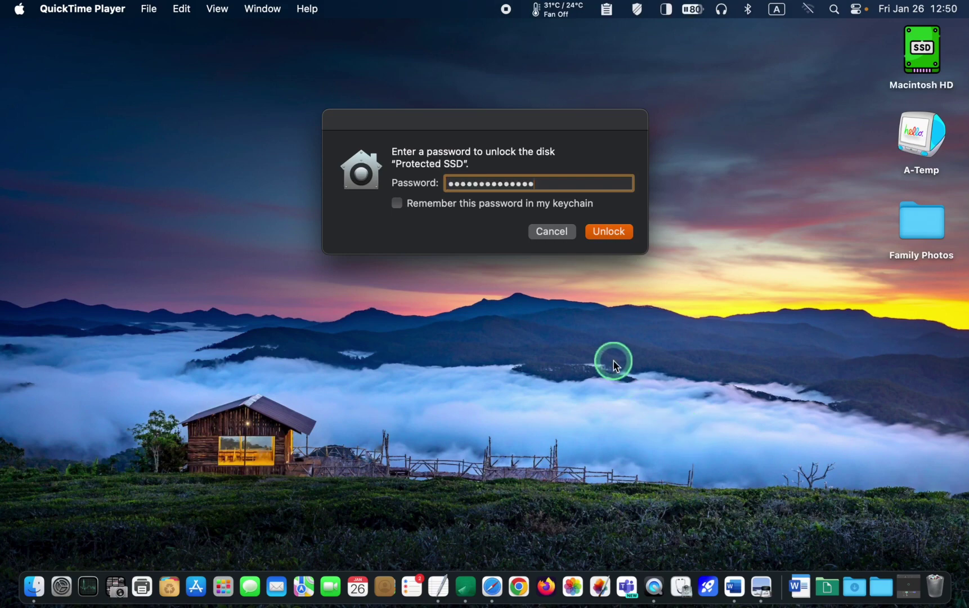
{"action": "left_click", "coordinate": [616, 233]}
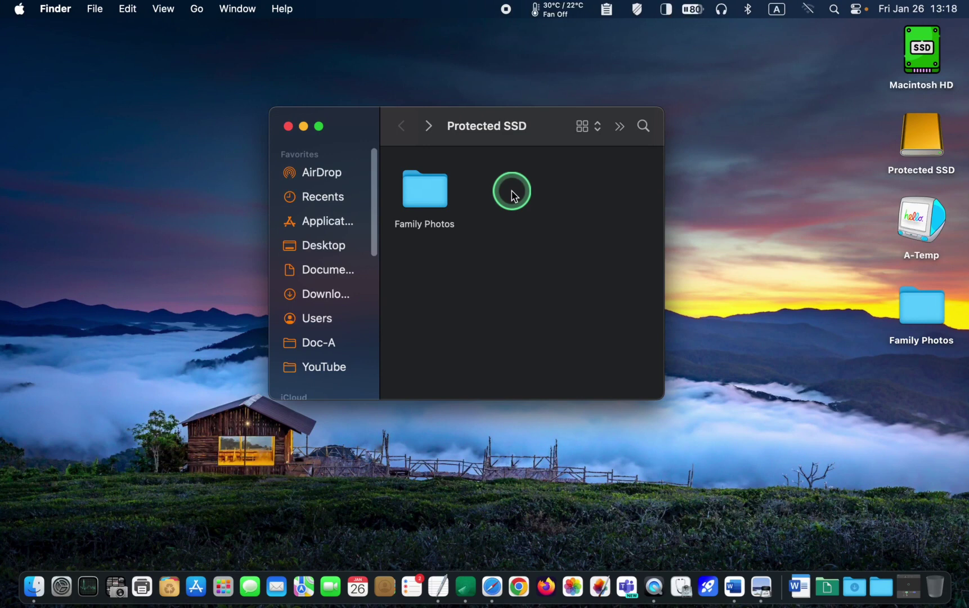
Move Family Photos from Protected SSD to the Trash, then eject the drive
{"action": "left_click_drag", "start_coordinate": [428, 199], "coordinate": [933, 585]}
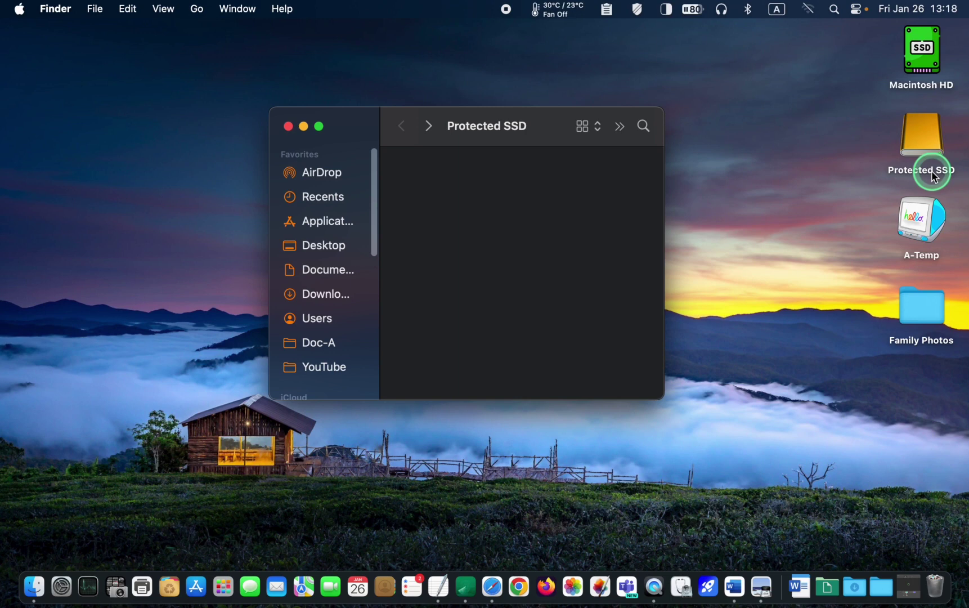
{"action": "right_click", "coordinate": [927, 151]}
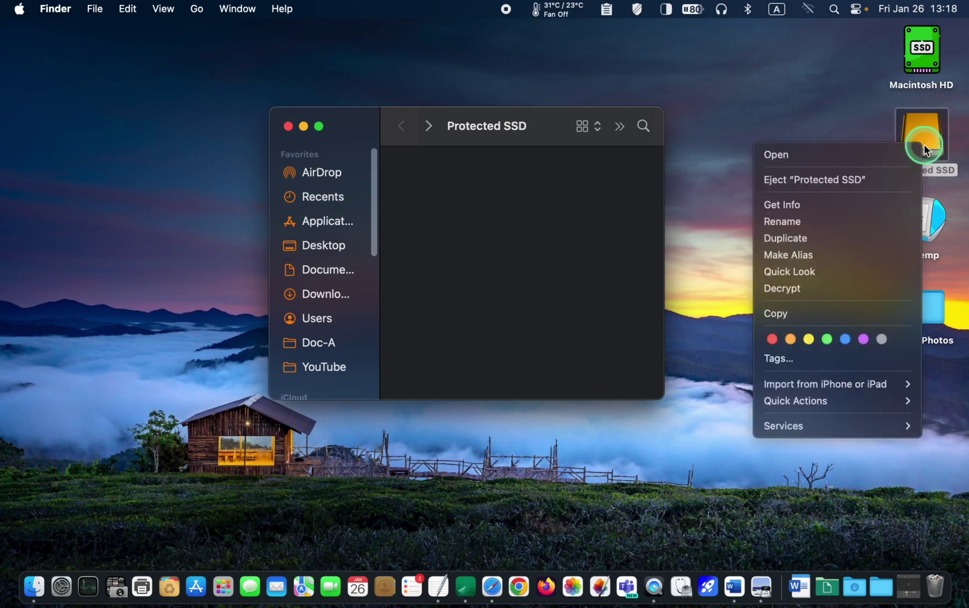
{"action": "left_click", "coordinate": [858, 183]}
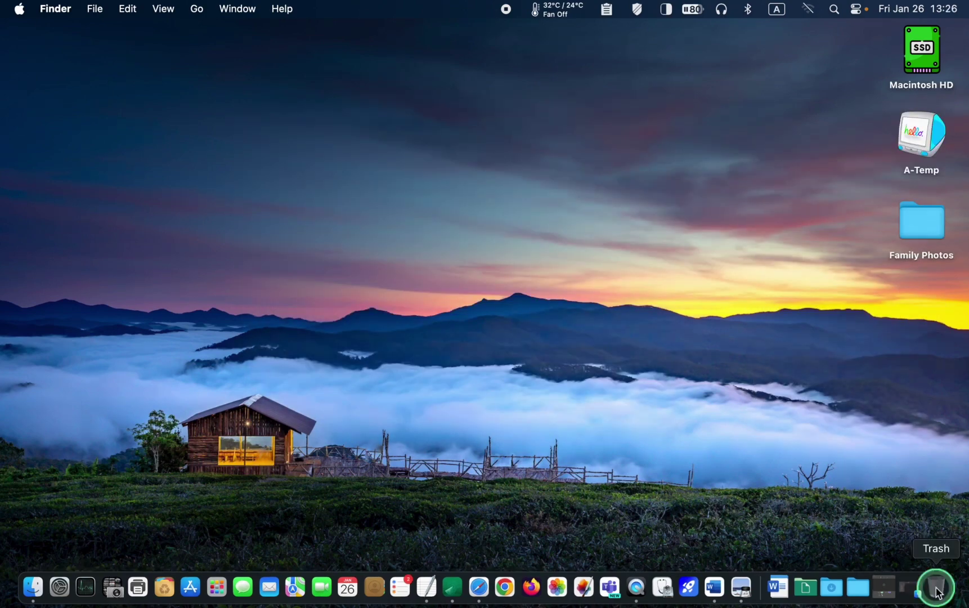
View the empty Trash, then unlock Protected SSD with its password and open its window
{"action": "left_click", "coordinate": [937, 588]}
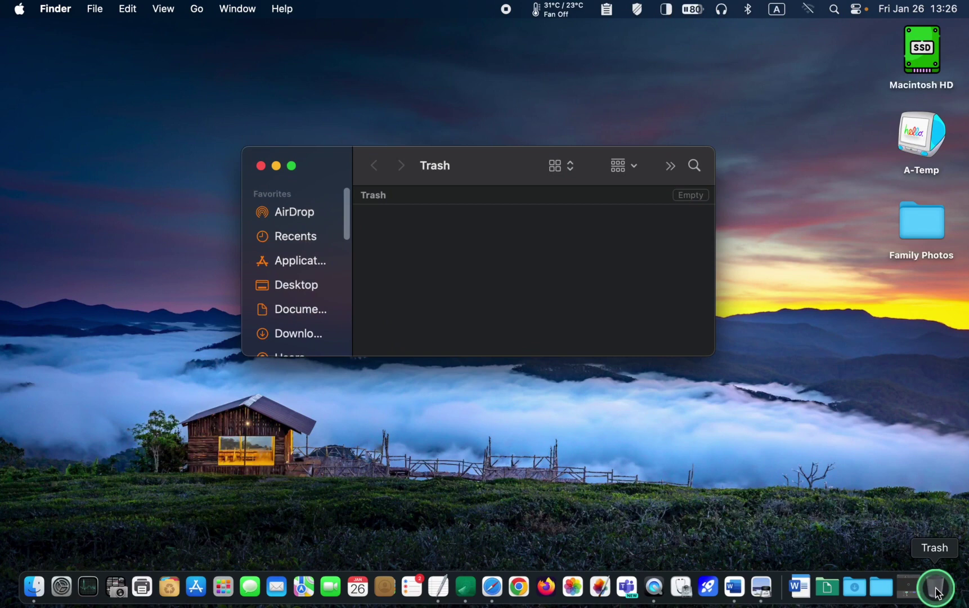
{"action": "left_click", "coordinate": [259, 166]}
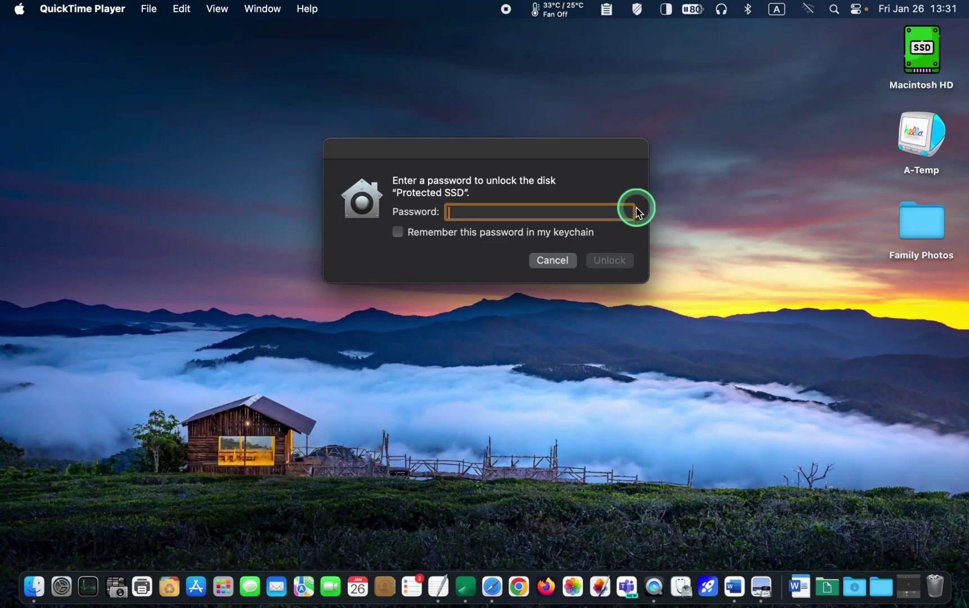
{"action": "key", "text": "super+v"}
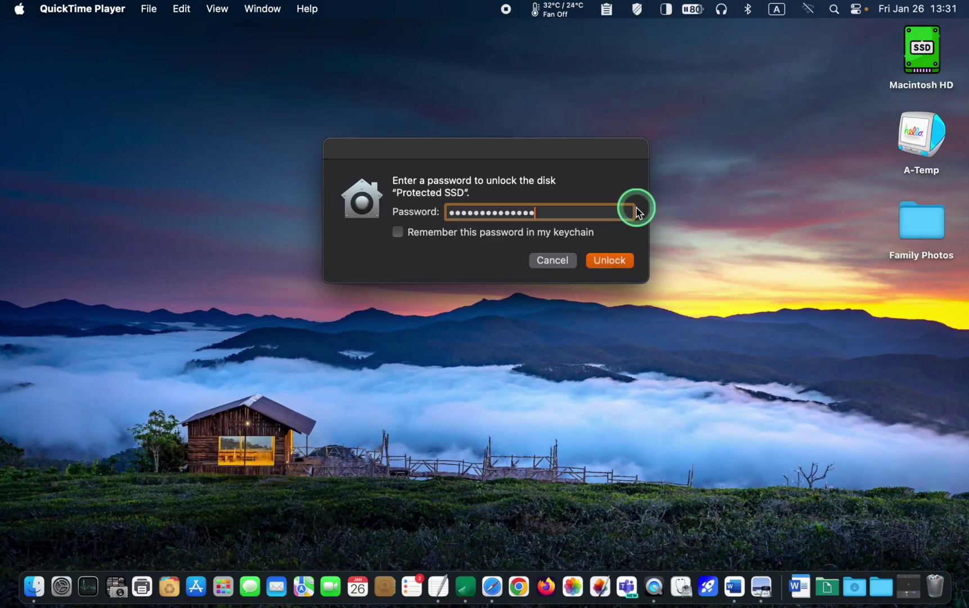
{"action": "left_click", "coordinate": [612, 260]}
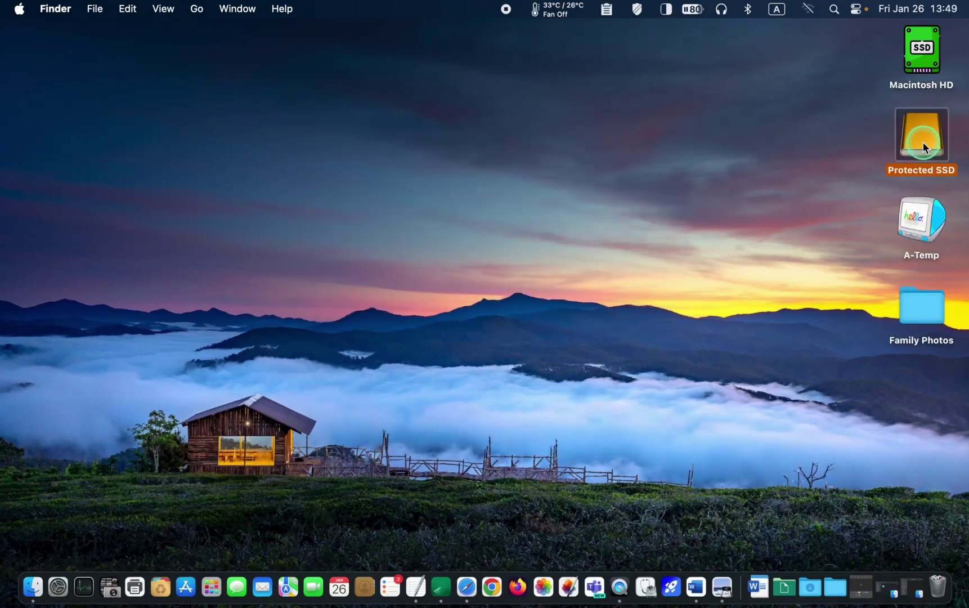
{"action": "double_click", "coordinate": [923, 142]}
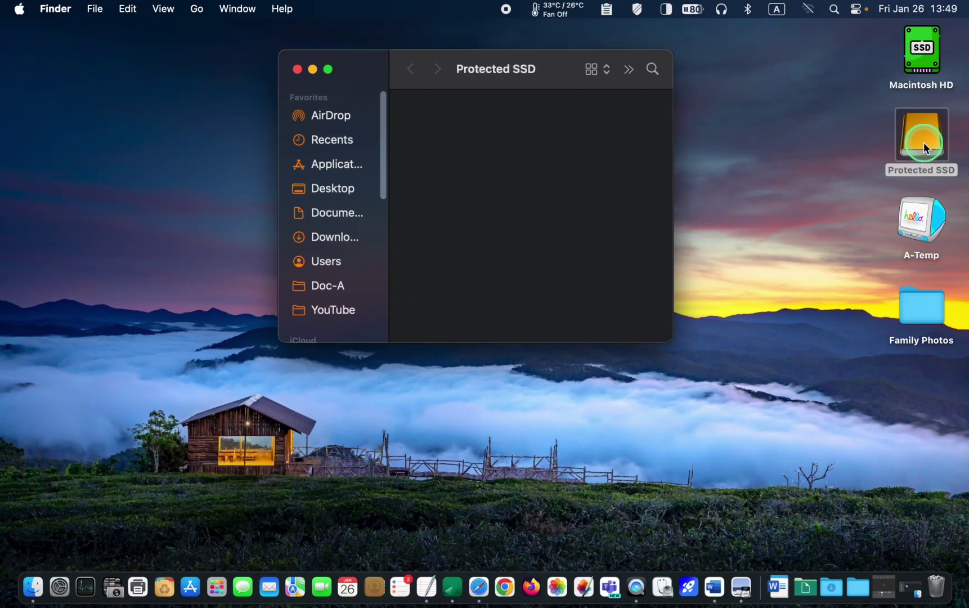
In the Trash, bring up Family Photos' context menu to put it back onto Protected SSD
{"action": "left_click", "coordinate": [938, 588]}
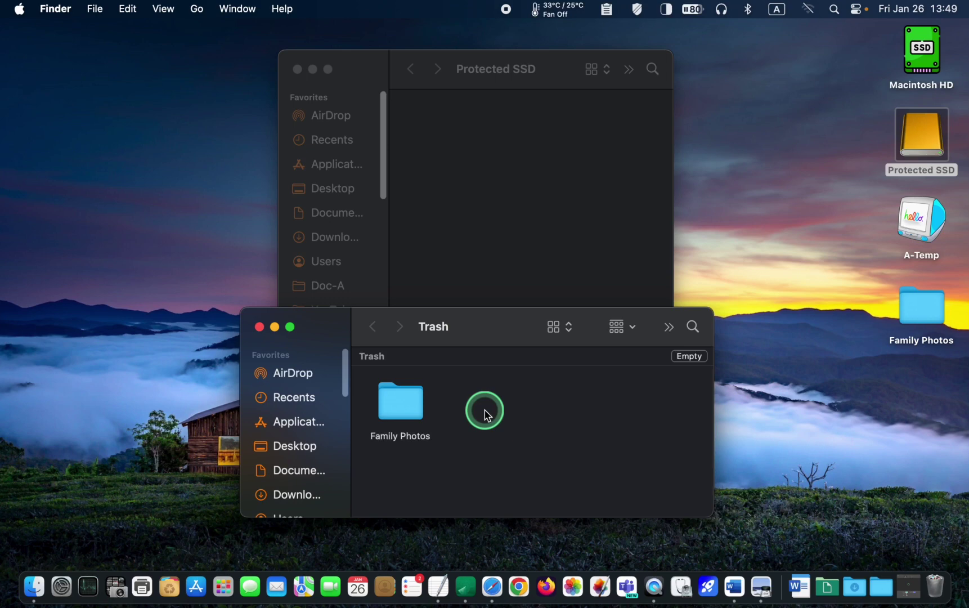
{"action": "right_click", "coordinate": [413, 401]}
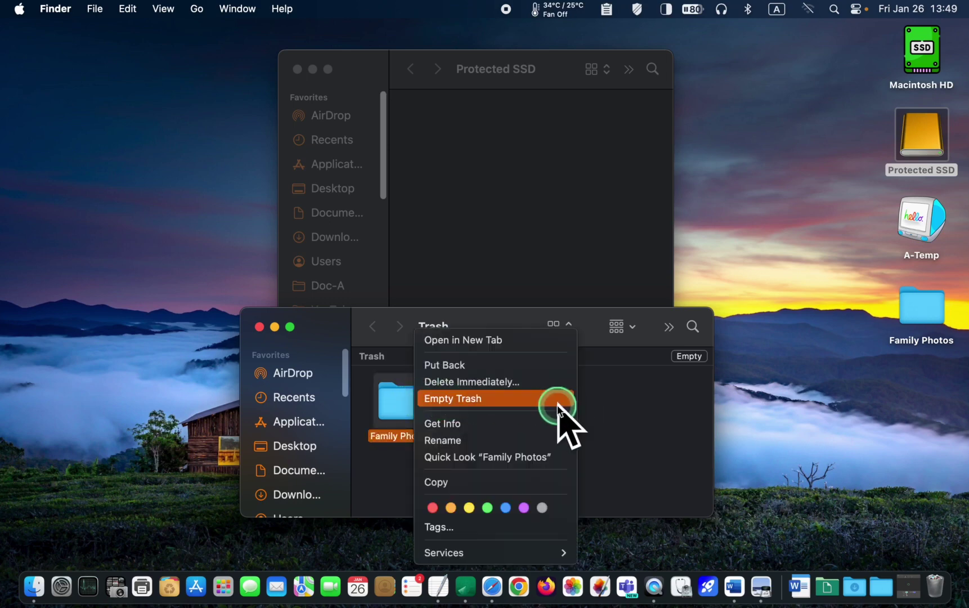
{"action": "left_click", "coordinate": [651, 444]}
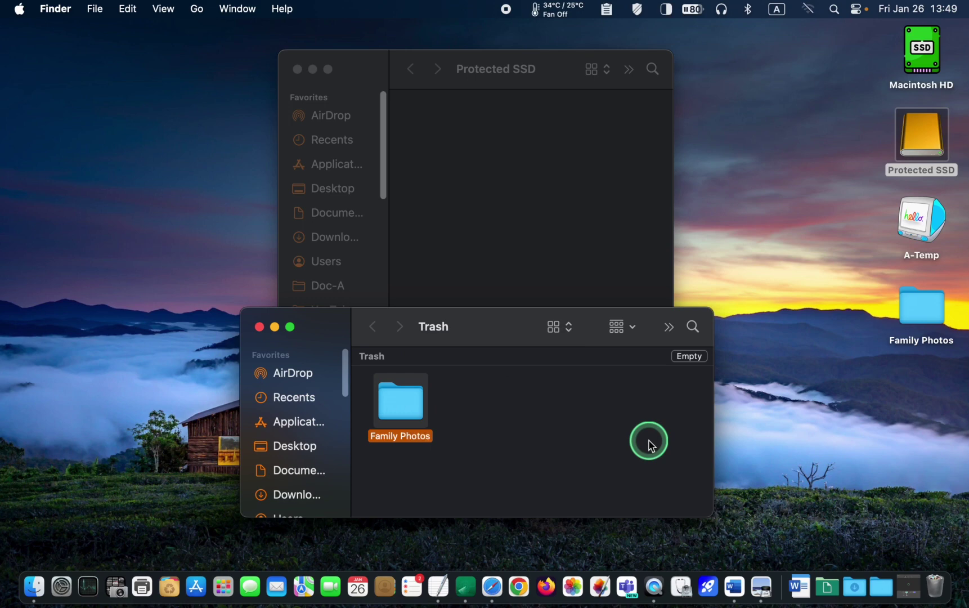
{"action": "right_click", "coordinate": [415, 411]}
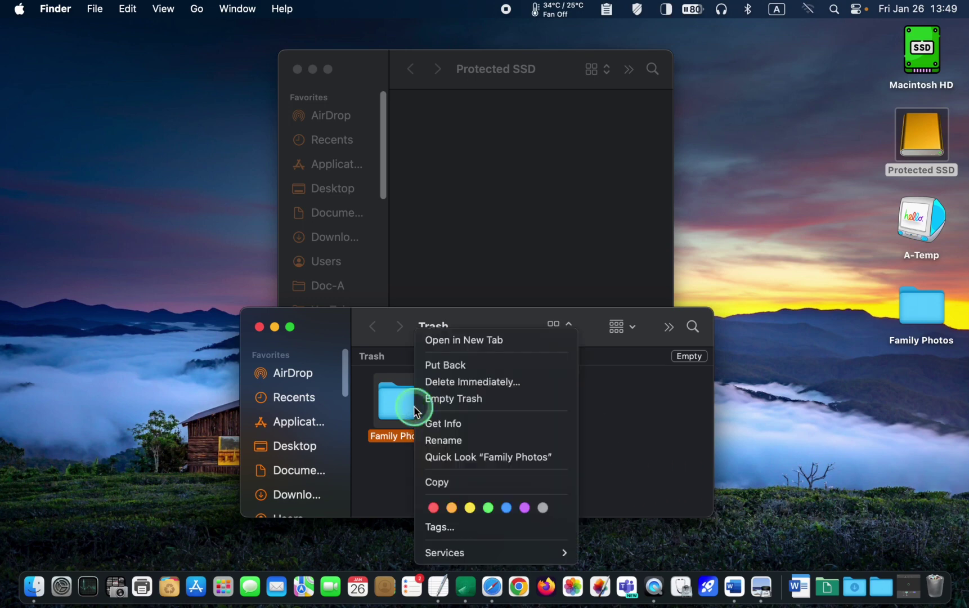
{"action": "left_click", "coordinate": [485, 365]}
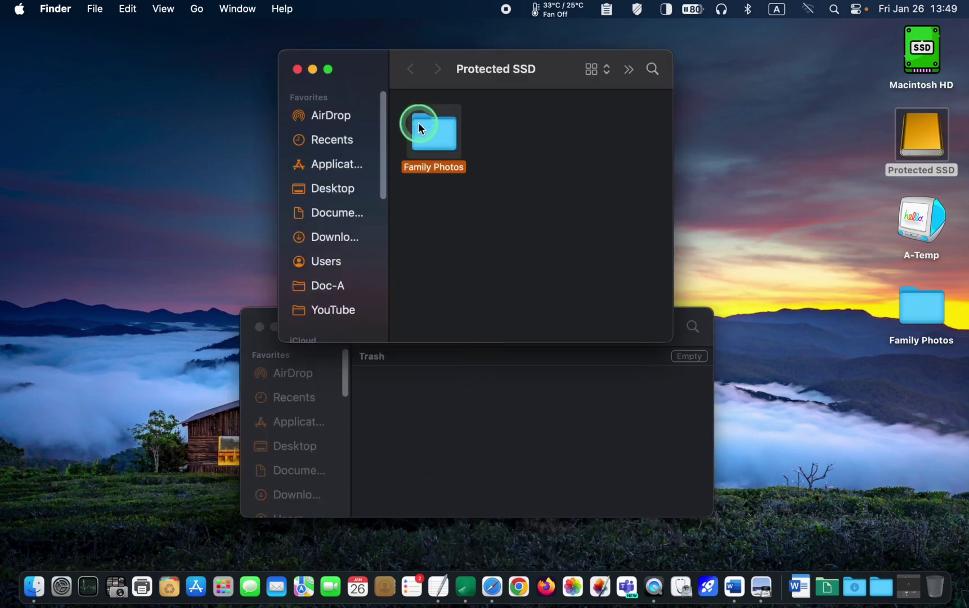